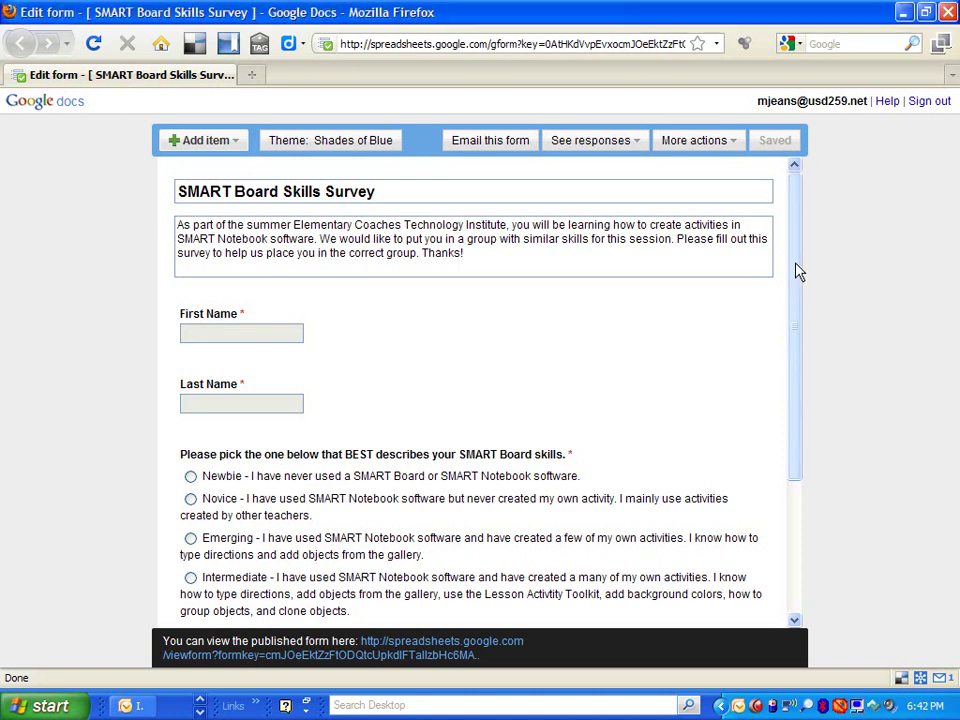
Step: Open the skills question for editing, then close it unchanged
drag(798, 270, 799, 330)
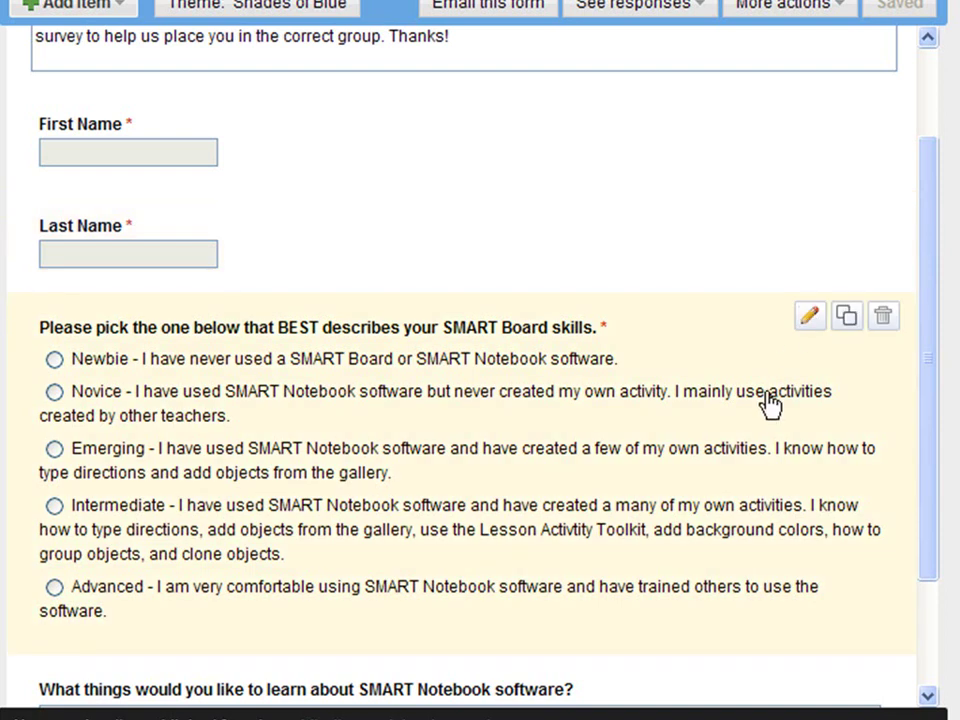
click(811, 320)
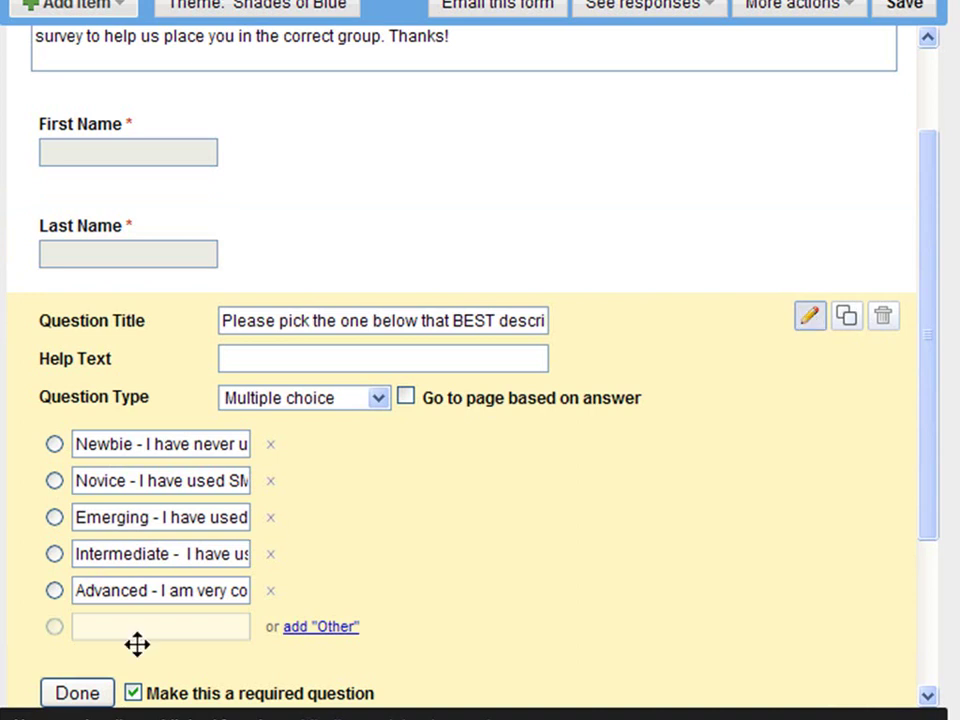
click(94, 692)
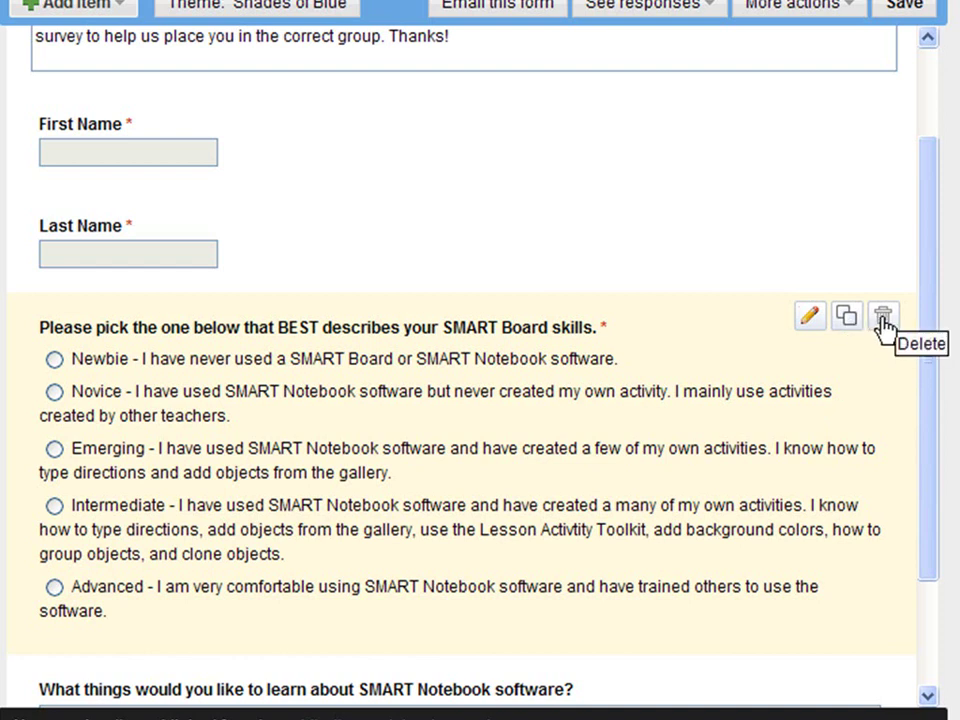
Step: Try moving the First Name question below Last Name, then restore it above
scroll(934, 392, down, 3)
scroll(934, 476, up, 4)
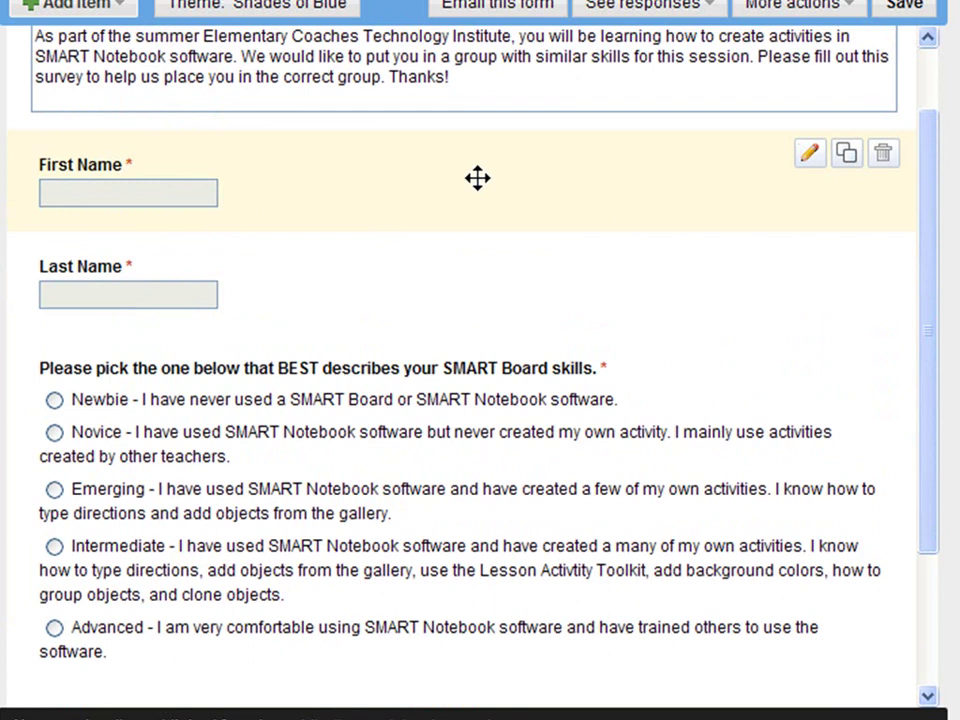
drag(477, 178, 456, 298)
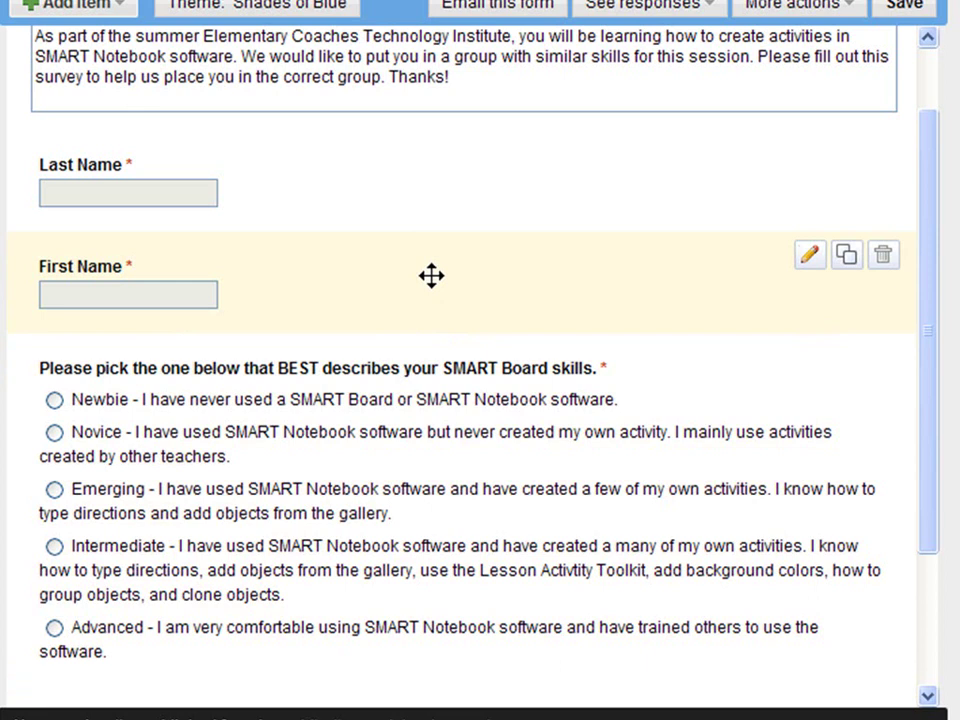
drag(431, 275, 423, 175)
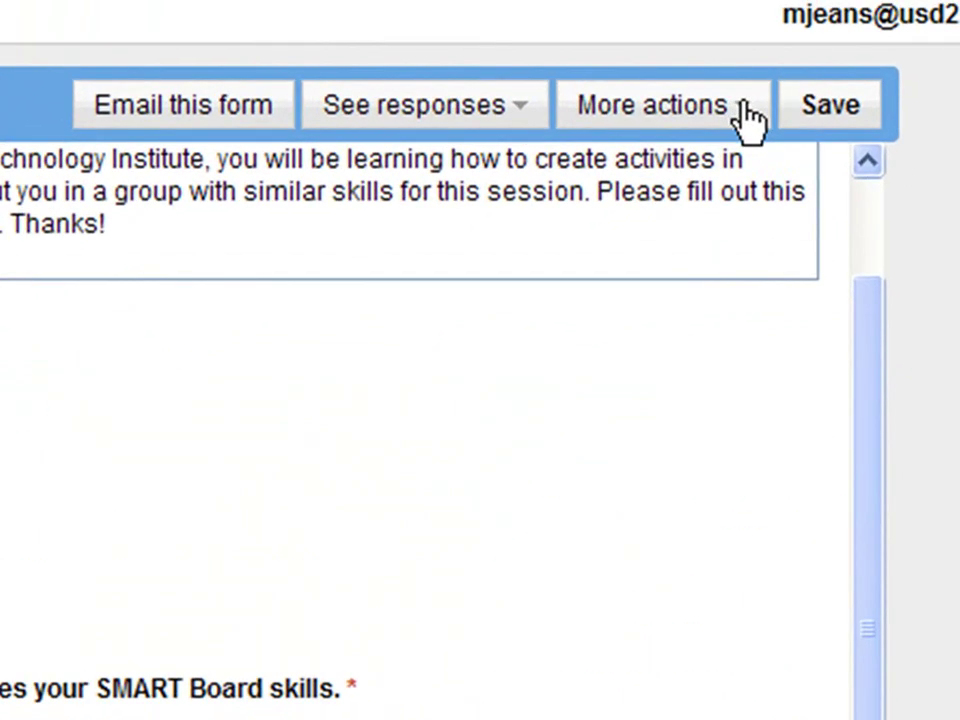
Step: Clear the form's confirmation message text, then discard the change
click(745, 118)
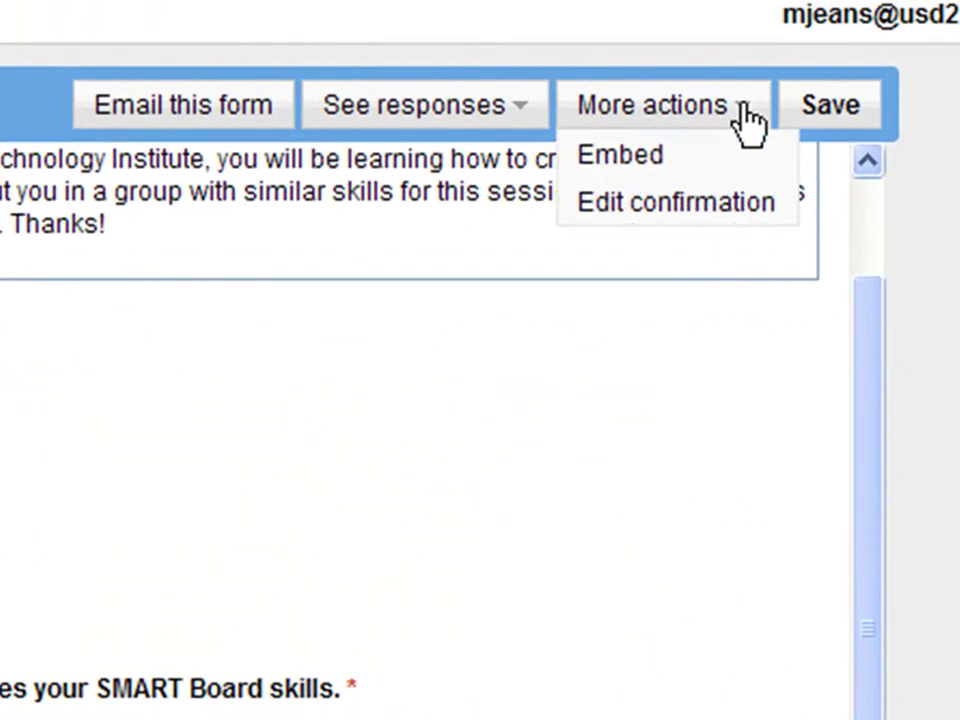
click(632, 220)
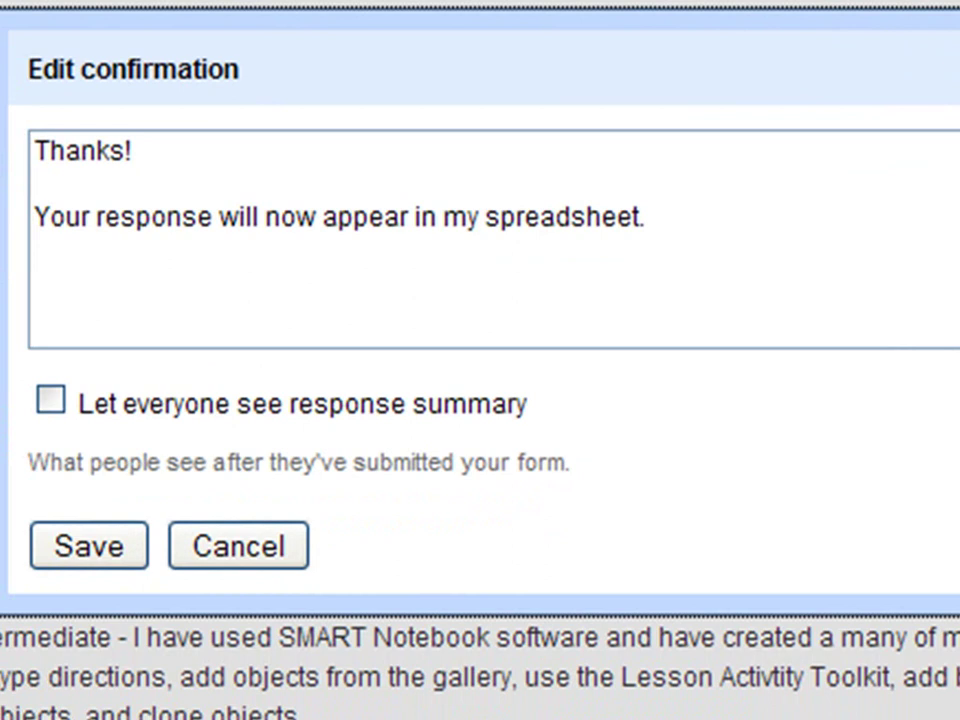
drag(701, 219, 30, 150)
key(BackSpace)
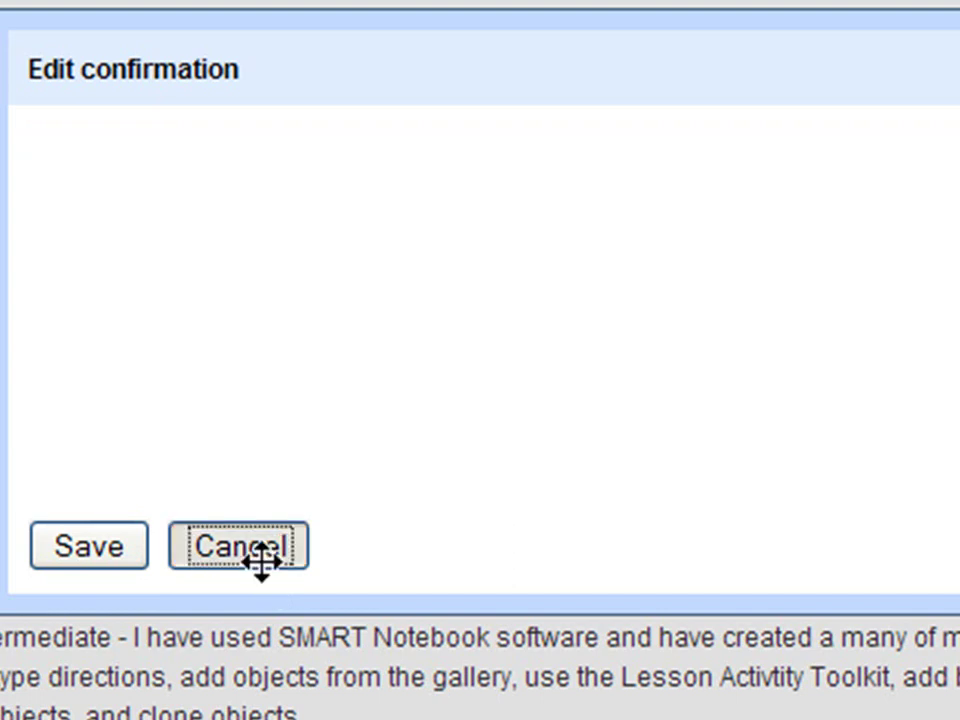
click(262, 565)
Step: Open the published SMART Board Skills Survey form in its own tab
scroll(480, 400, down, 3)
scroll(225, 700, down, 3)
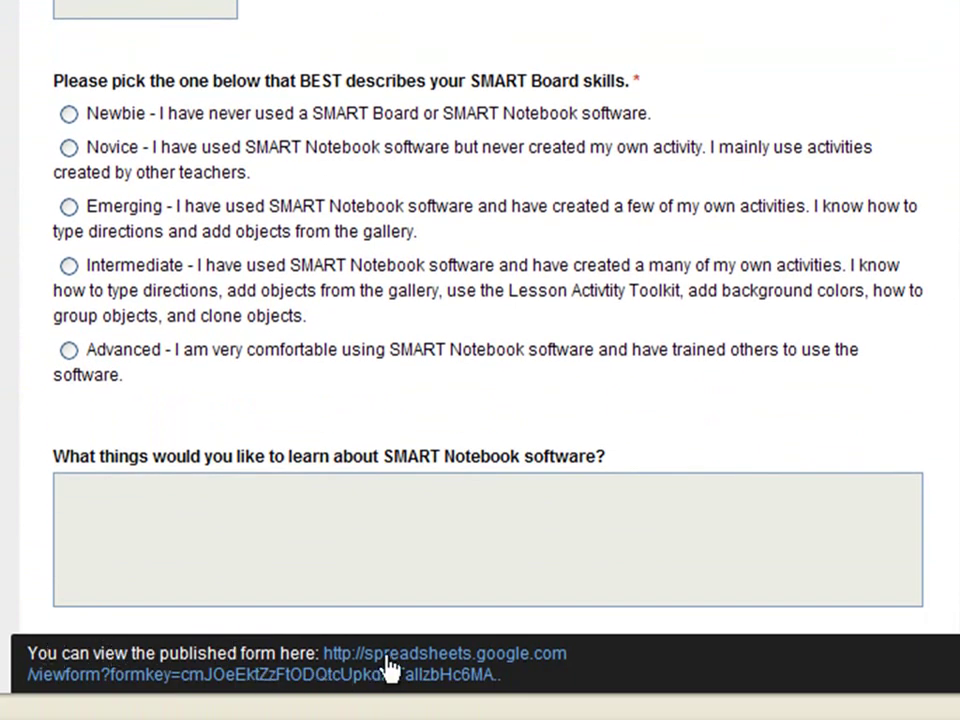
scroll(480, 350, up, 3)
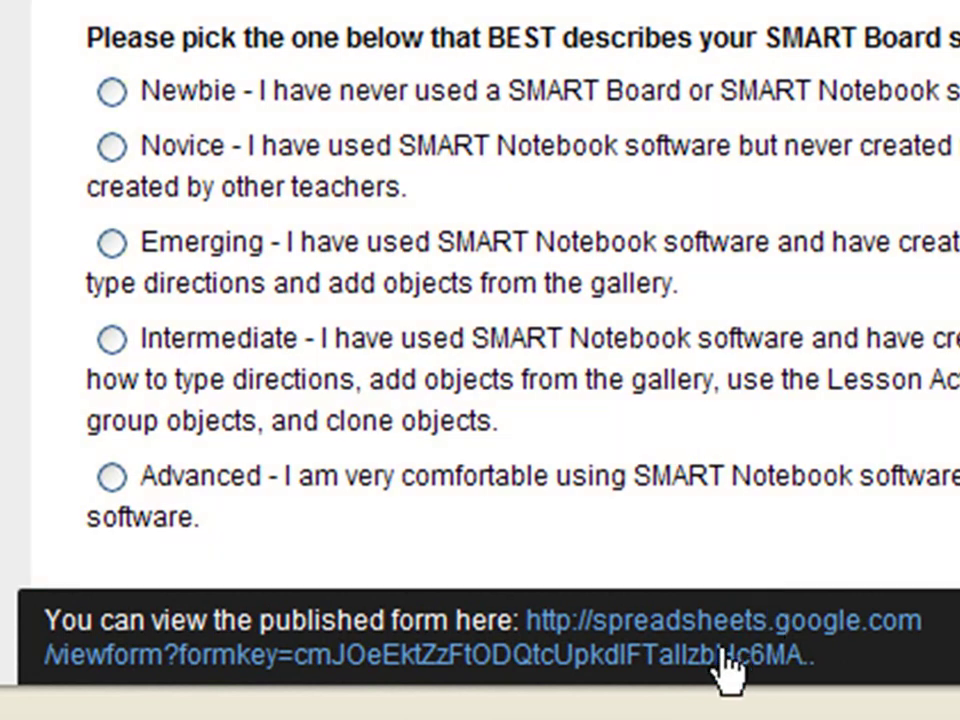
click(728, 668)
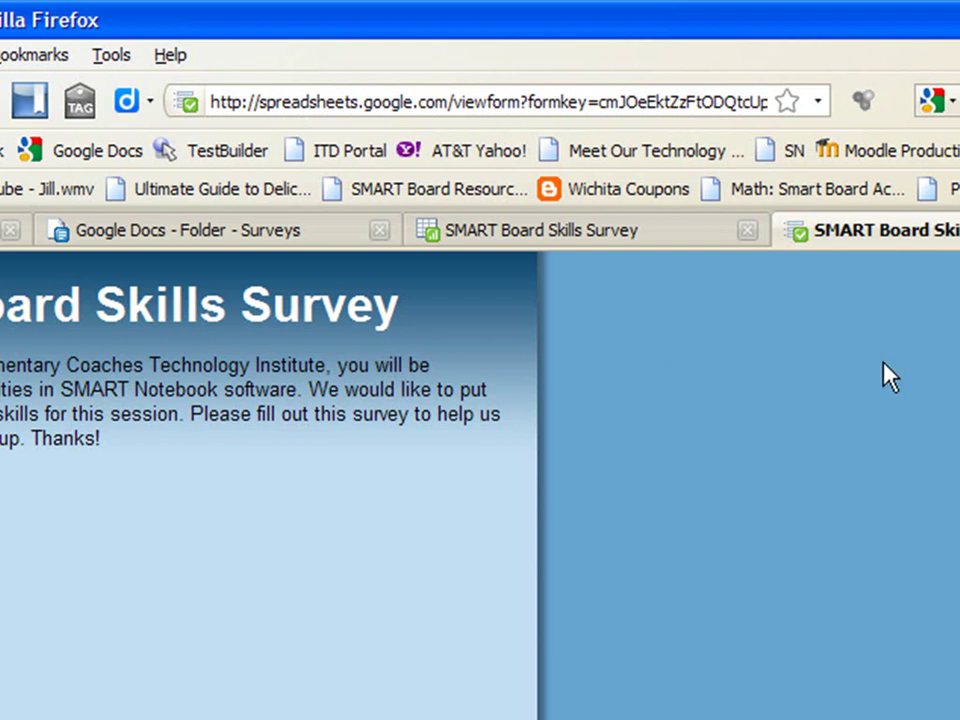
Step: Switch to the survey's response spreadsheet and show its Share options
click(636, 240)
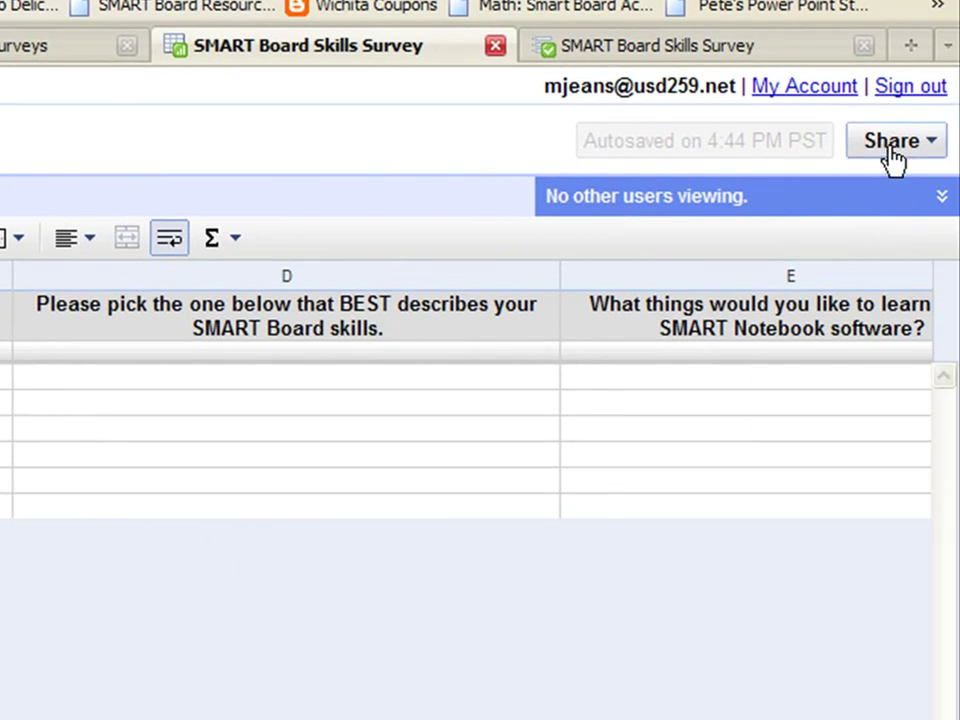
click(935, 142)
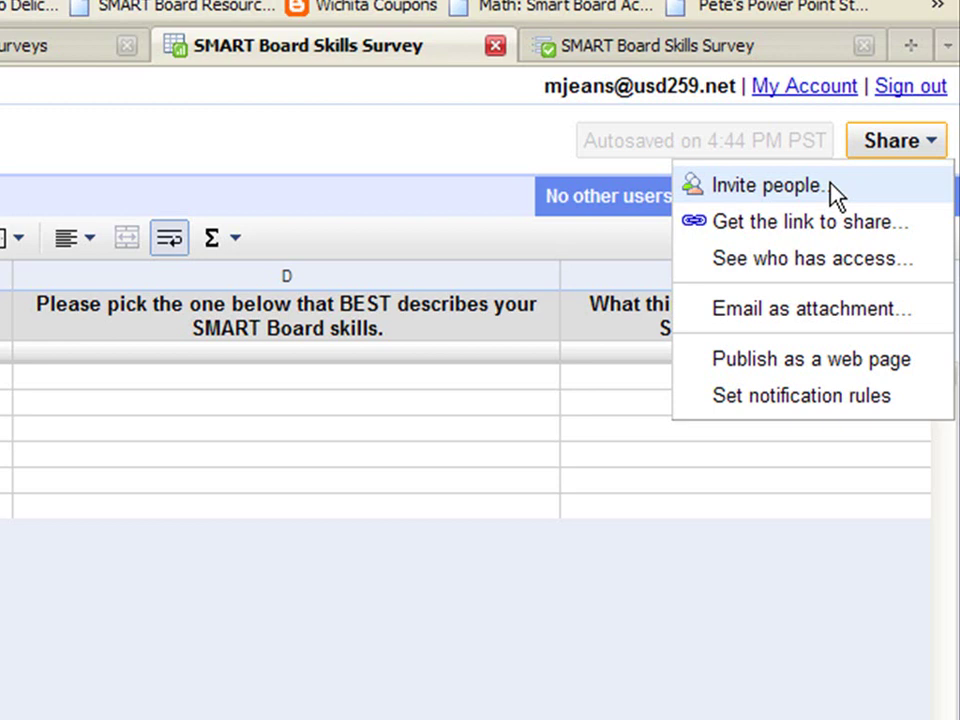
click(766, 186)
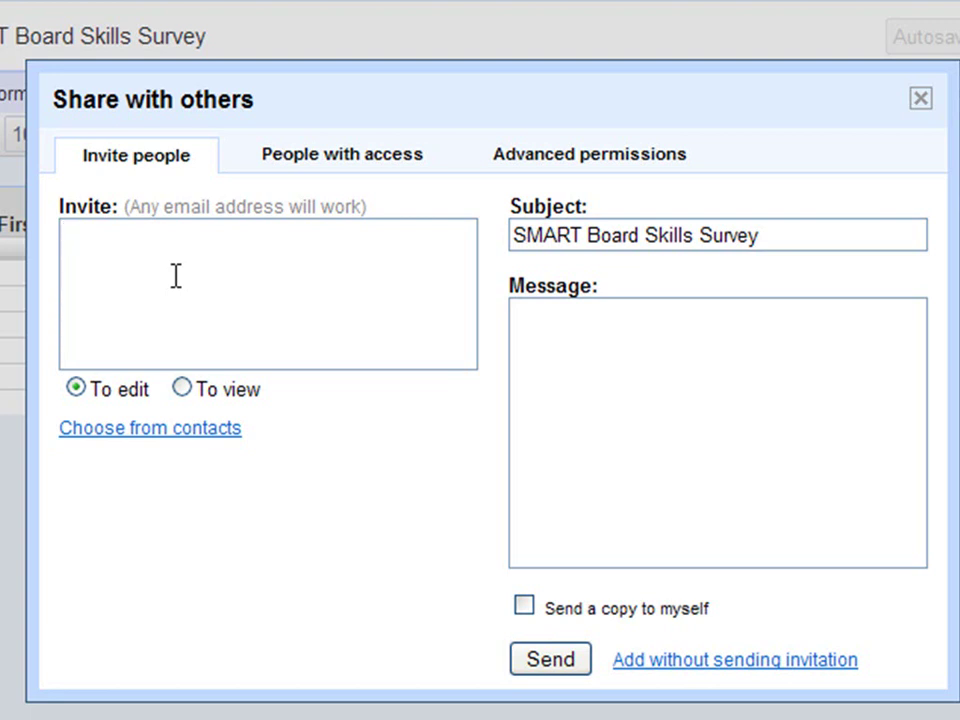
click(569, 333)
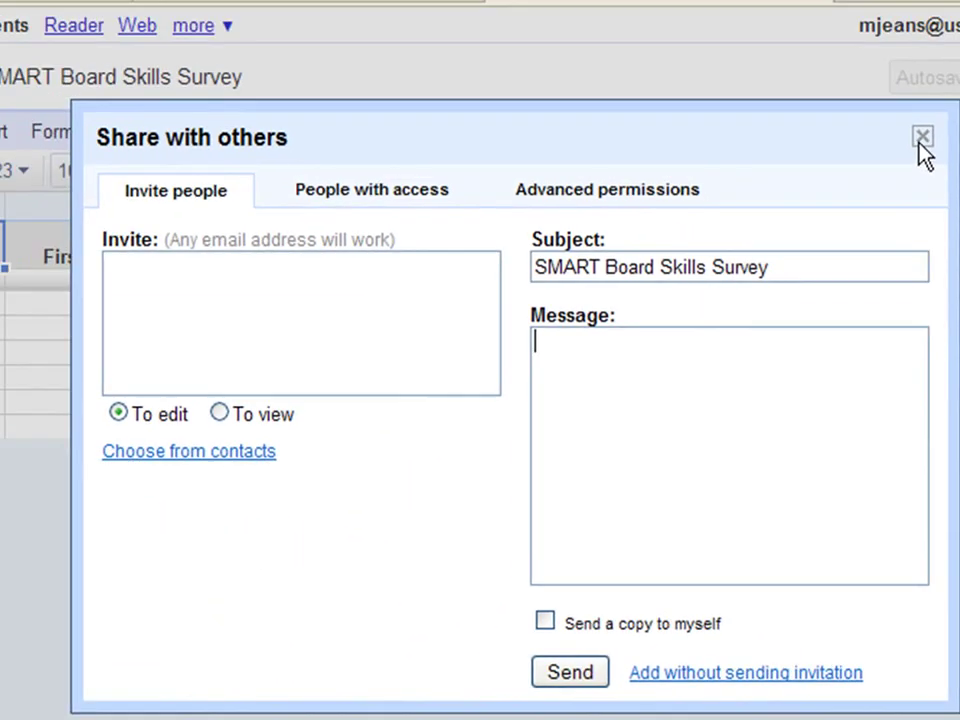
click(919, 21)
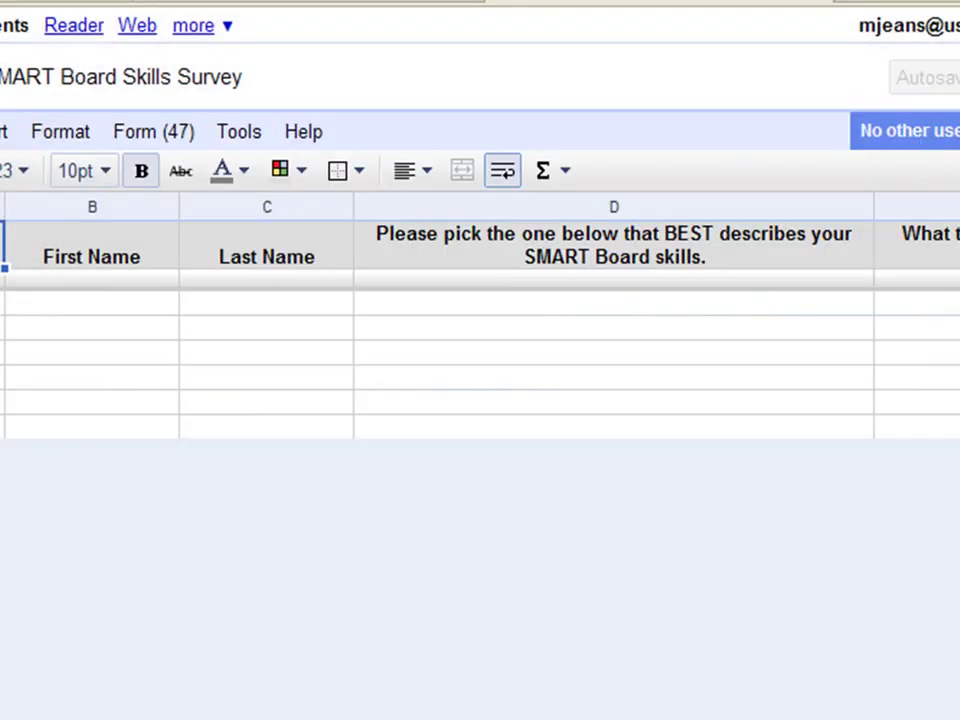
Step: Reopen the live survey form, select its full web address, and switch to Outlook
click(959, 77)
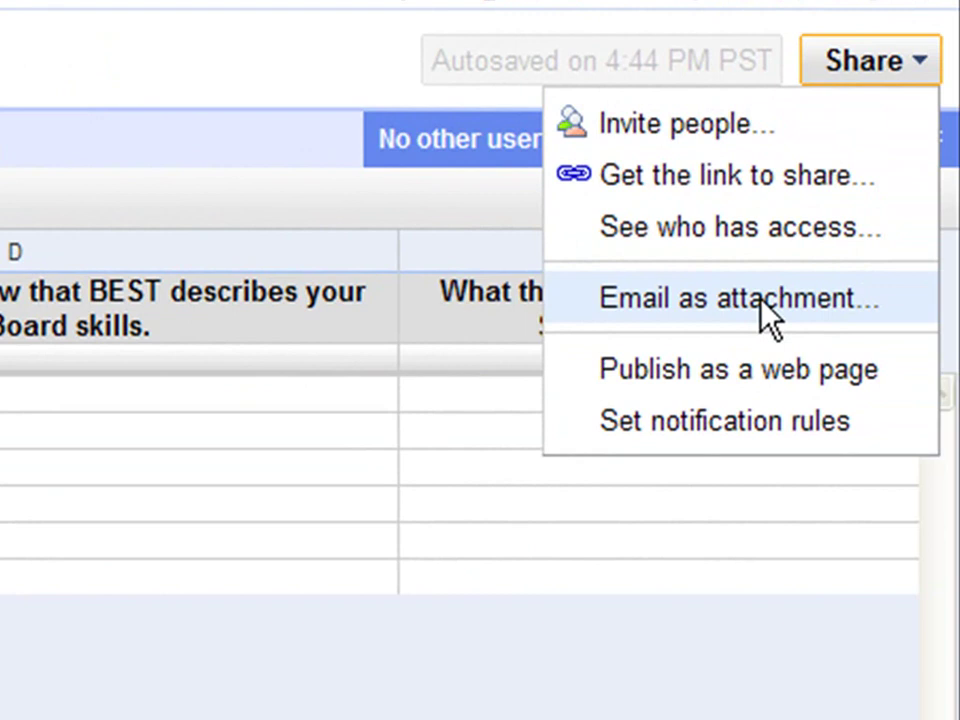
click(436, 445)
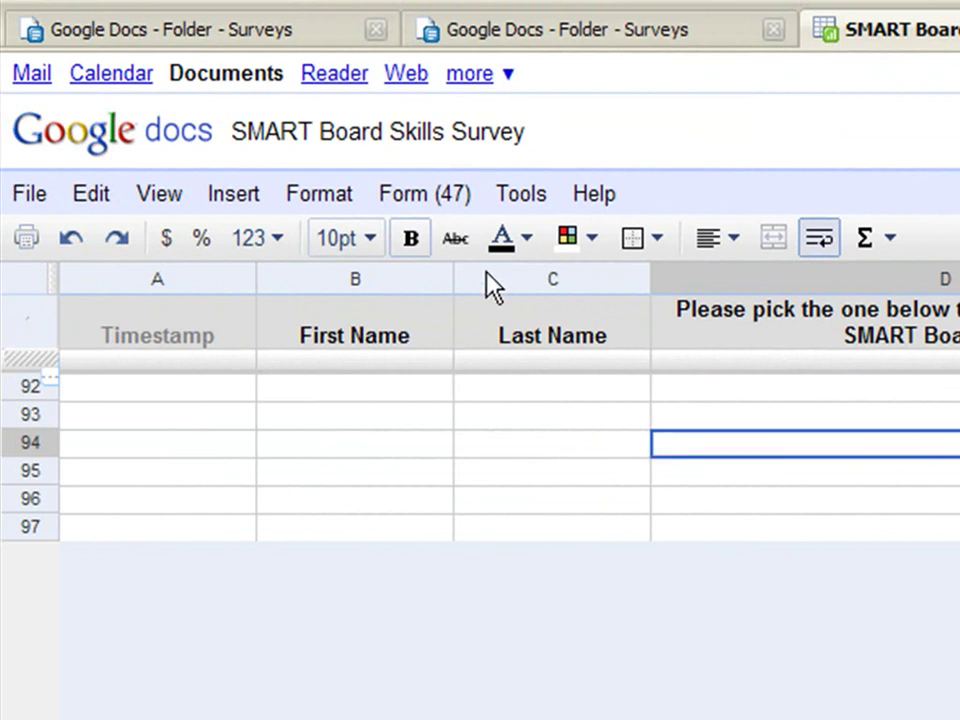
click(418, 205)
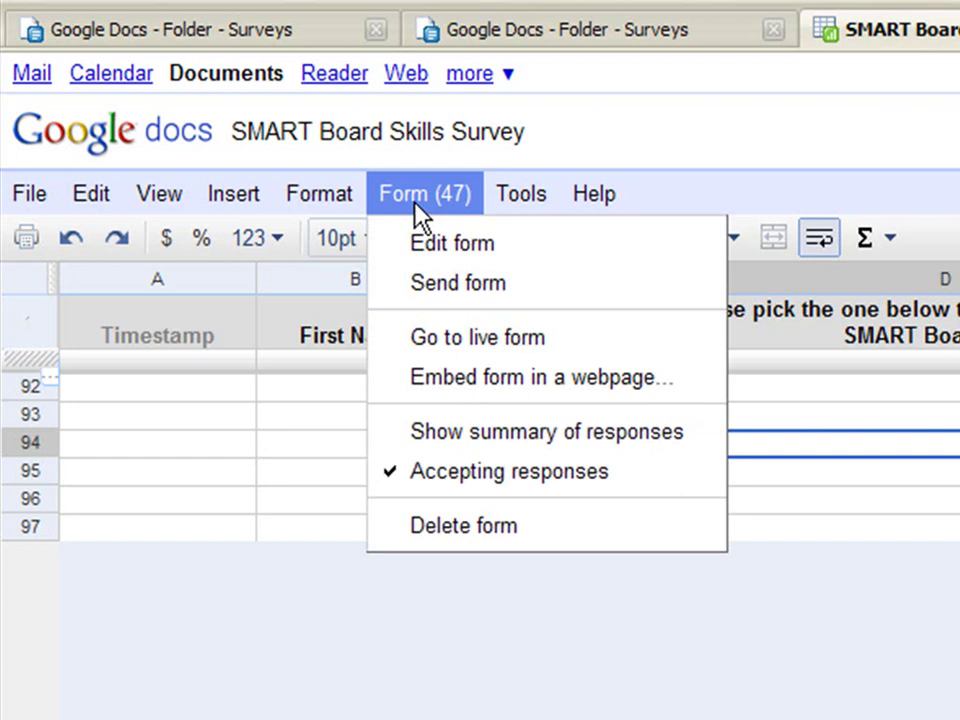
click(420, 340)
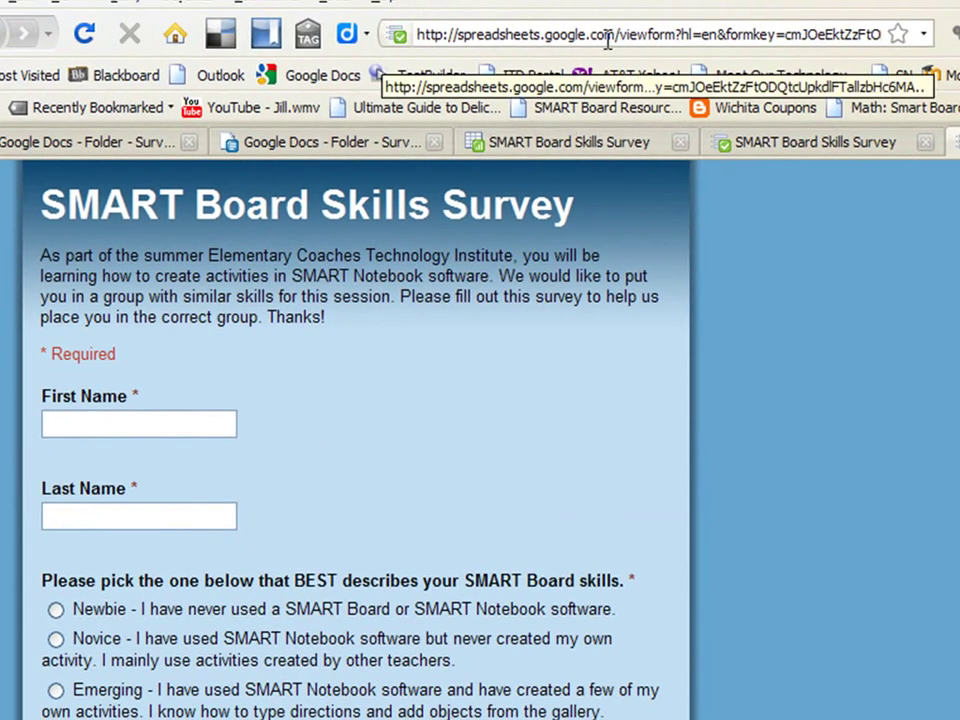
click(607, 40)
key(ctrl+c)
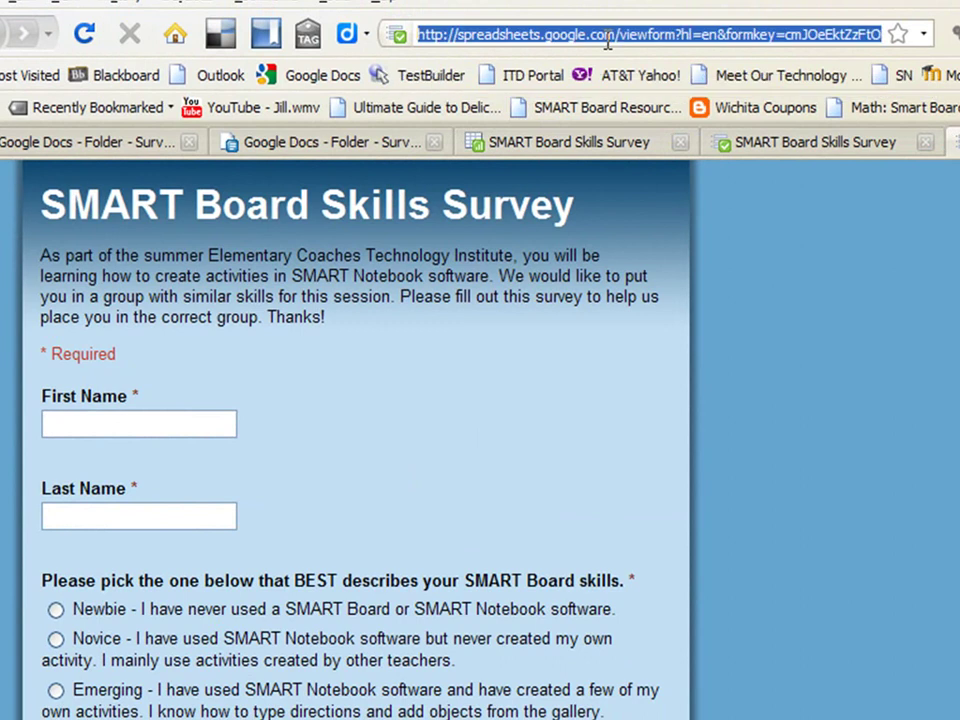
key(alt+Tab)
key(alt+Tab)
key(alt+Tab)
key(alt+Tab)
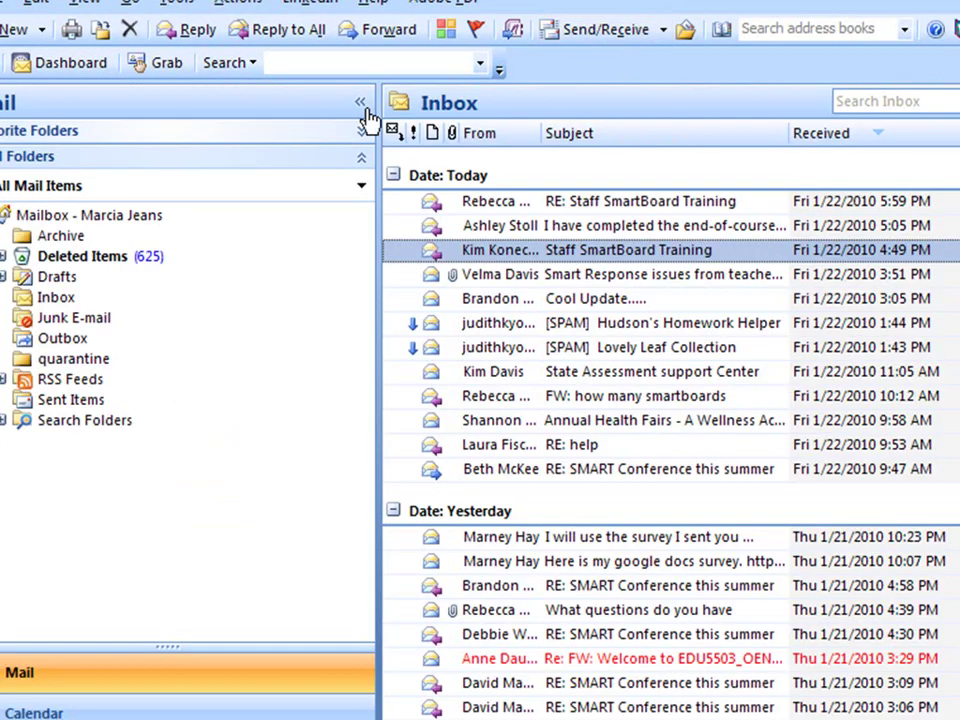
Step: Create a new mail message with the form URL in the body and subject 'survey'
click(42, 30)
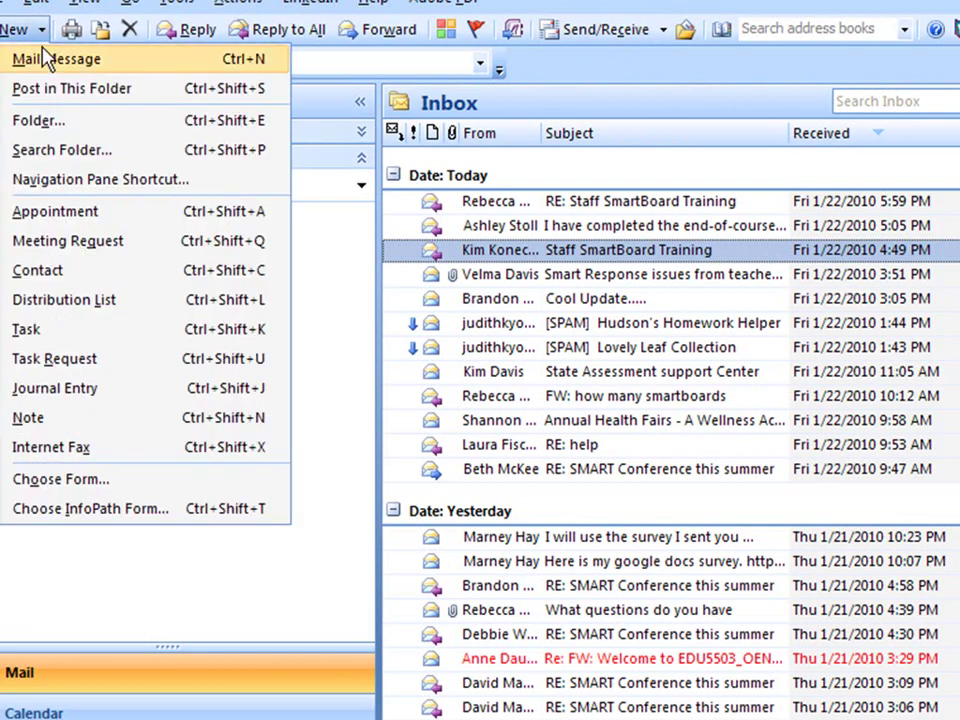
click(45, 60)
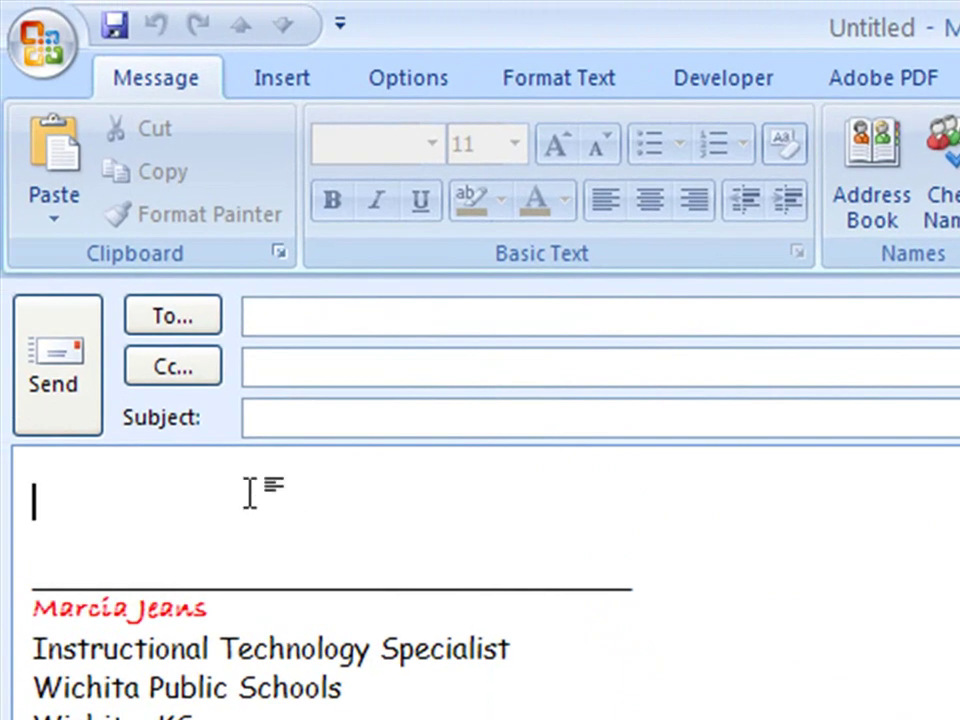
key(ctrl+v)
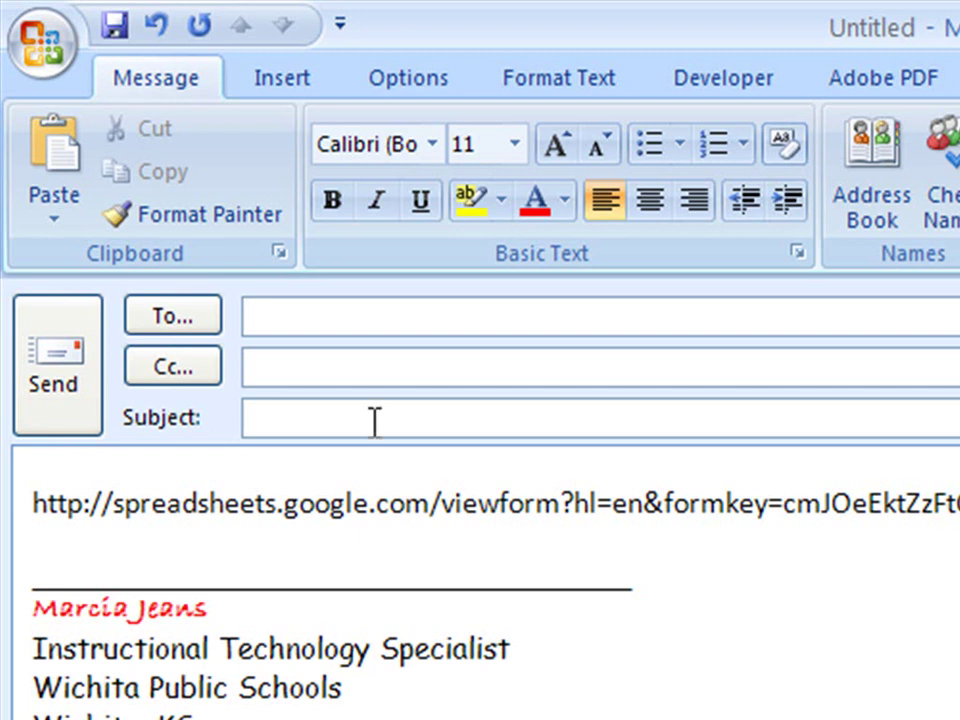
click(279, 418)
text(survey)
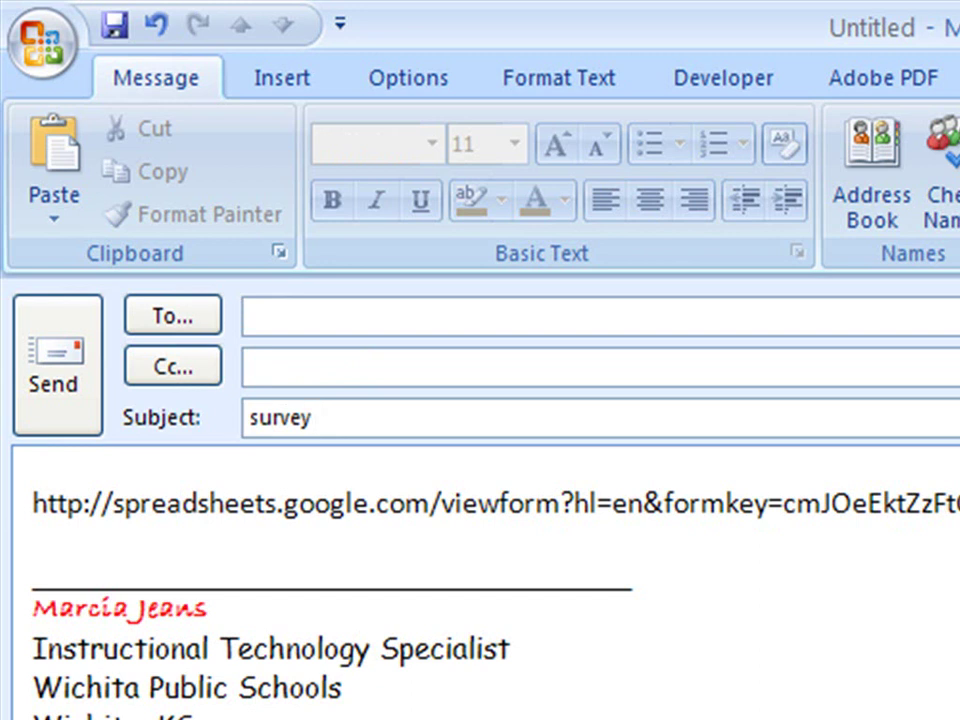
Step: Erase the plain form address from the body and paste it again as a link
key(Tab)
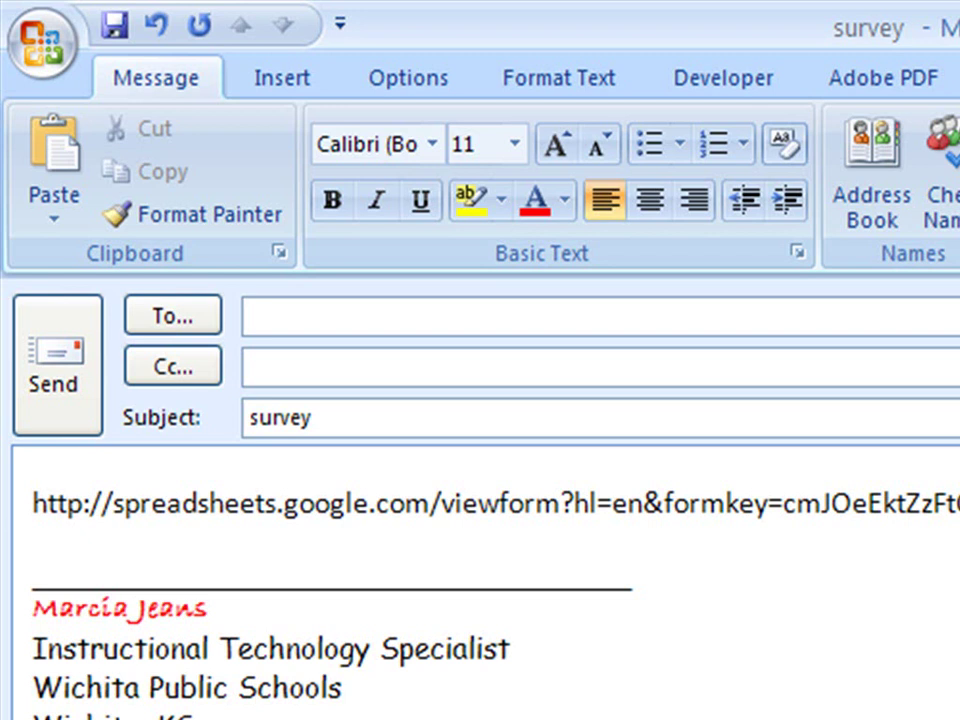
key(BackSpace)
key(BackSpace)
key(BackSpace)
key(BackSpace)
key(BackSpace)
key(BackSpace)
key(BackSpace)
key(BackSpace)
key(BackSpace)
key(BackSpace)
key(BackSpace)
key(BackSpace)
key(BackSpace)
key(BackSpace)
key(BackSpace)
key(BackSpace)
key(BackSpace)
key(BackSpace)
key(BackSpace)
key(BackSpace)
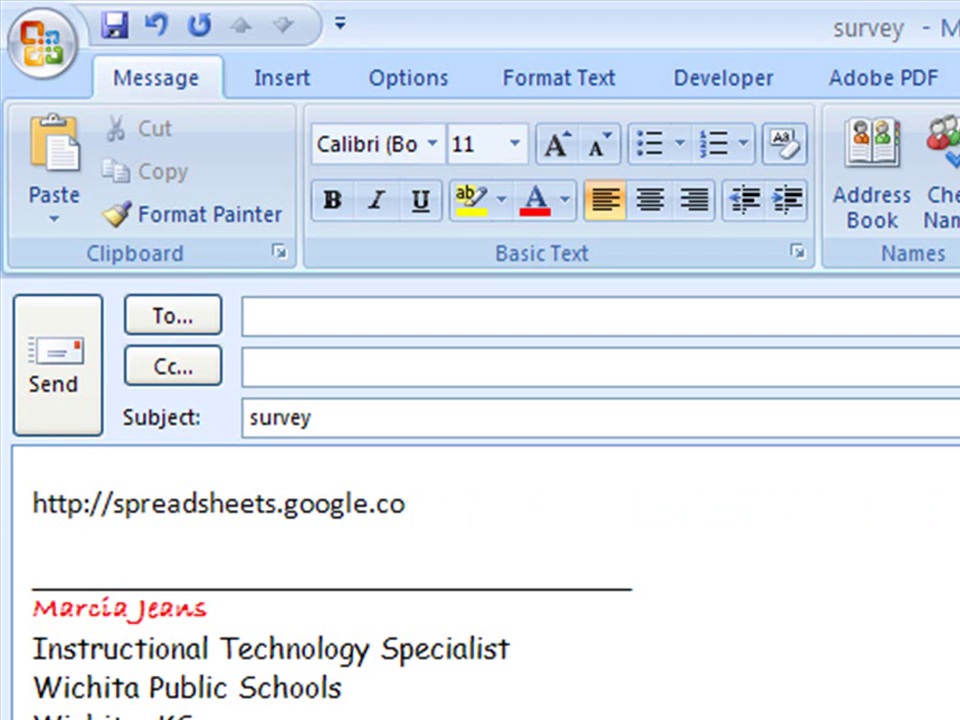
key(BackSpace)
key(BackSpace)
key(BackSpace)
key(BackSpace)
key(BackSpace)
key(BackSpace)
key(BackSpace)
key(BackSpace)
key(BackSpace)
key(BackSpace)
key(BackSpace)
key(BackSpace)
key(BackSpace)
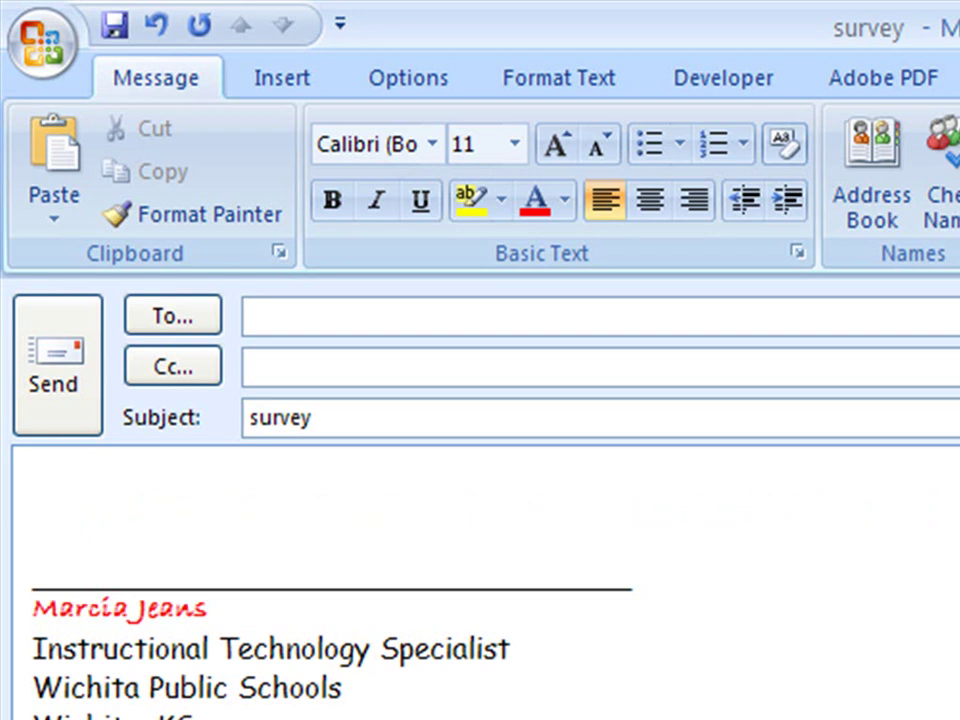
key(ctrl+v)
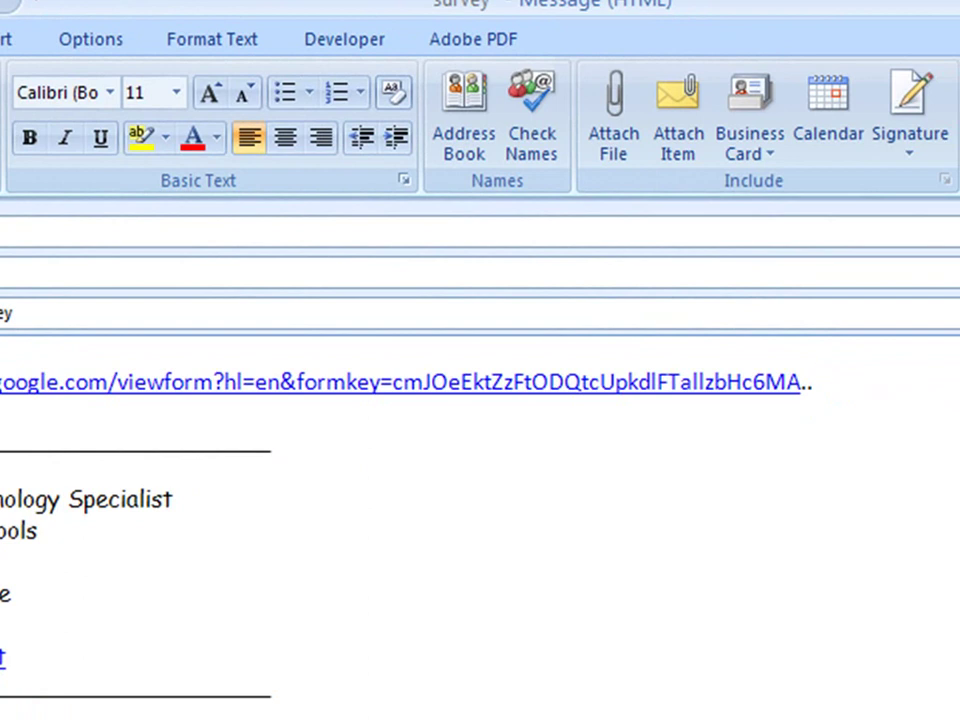
Step: Test that the emailed link opens the live form, then bring up Word's Document1
ctrl+click(615, 402)
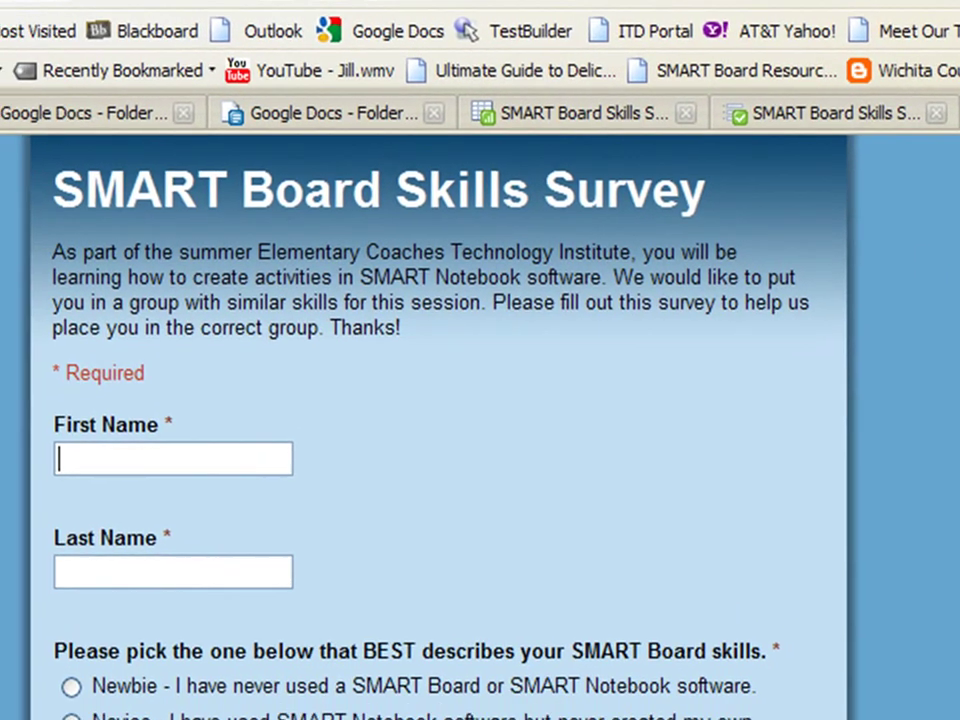
key(alt+Tab)
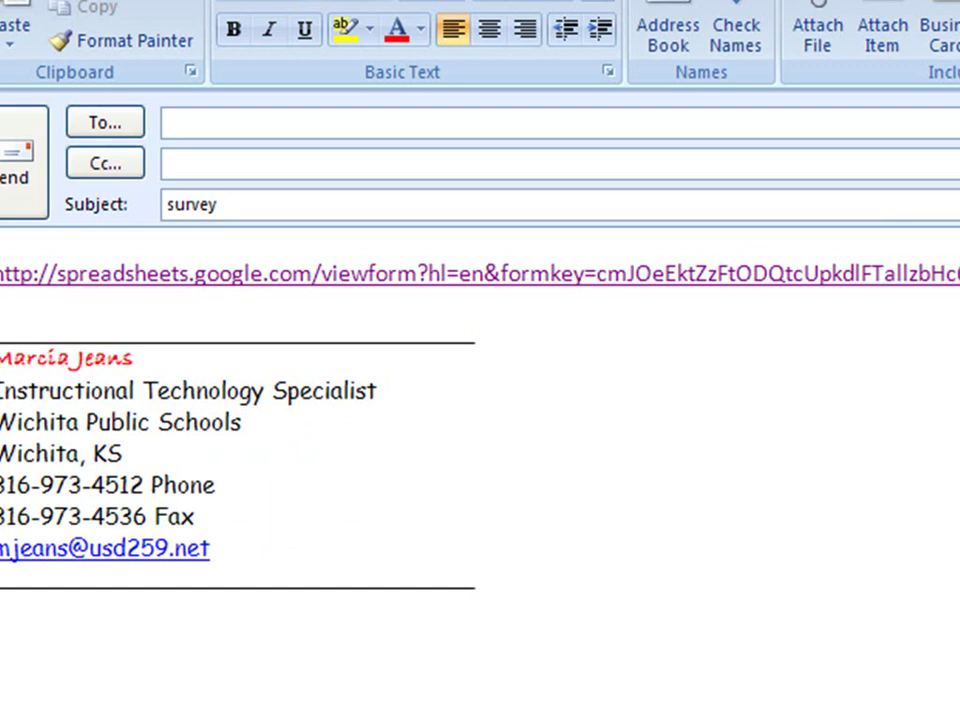
key(alt+Tab)
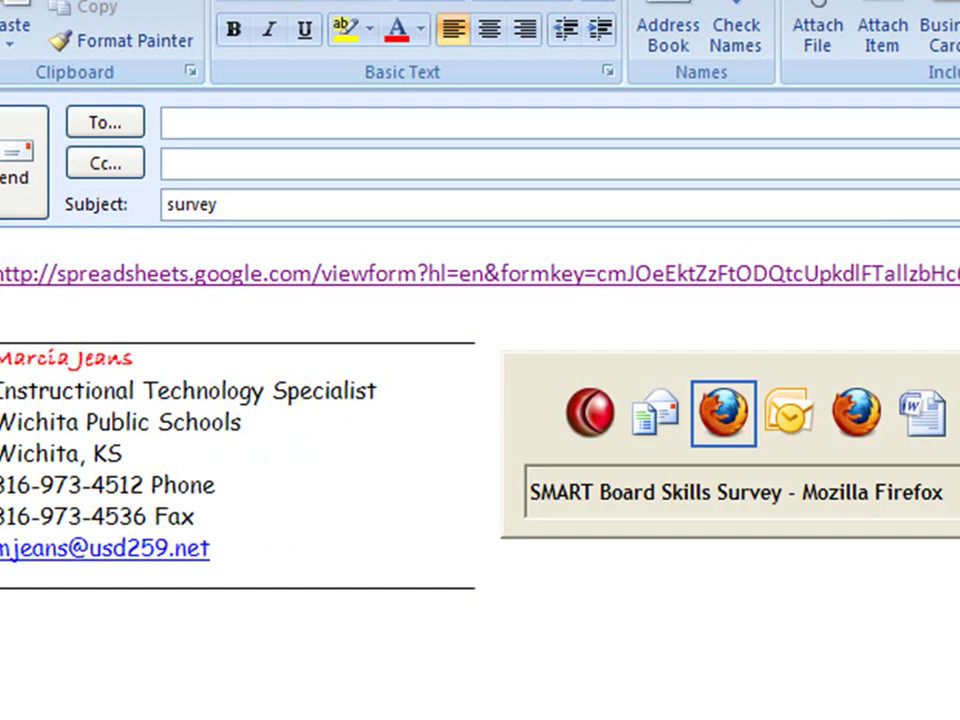
key(alt+Tab)
key(alt+Tab)
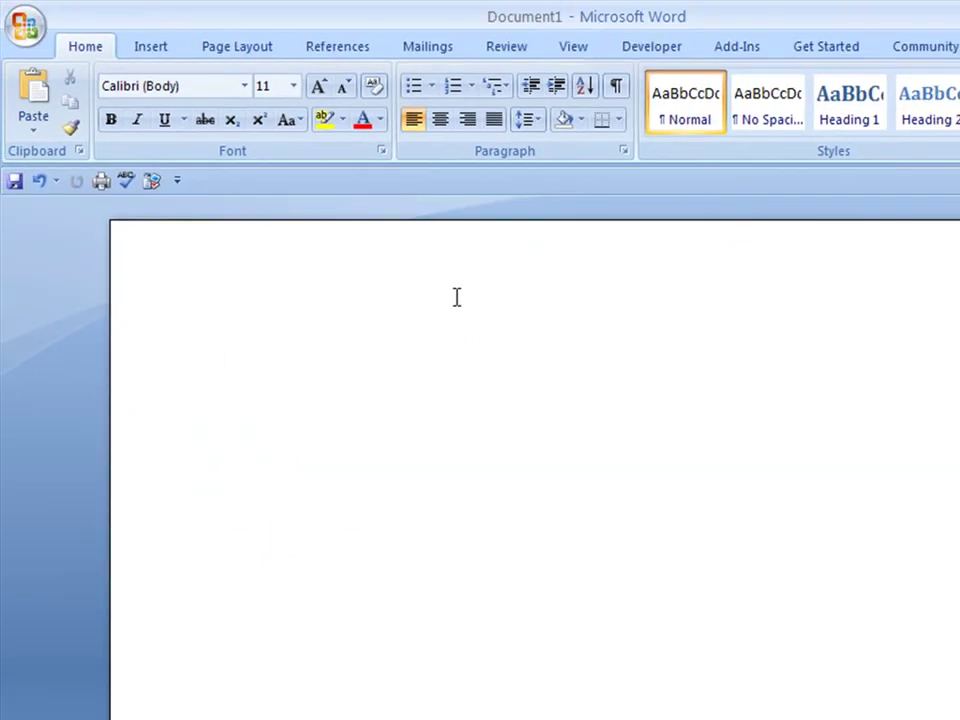
Step: Paste the survey form URL into Document1 and end the line so it becomes a hyperlink
text(http://spreadsheets.google.com/viewform?hl=en&formkey=cmJOeEktZzFtODQtcUpkdlFTallzbHc6MA)
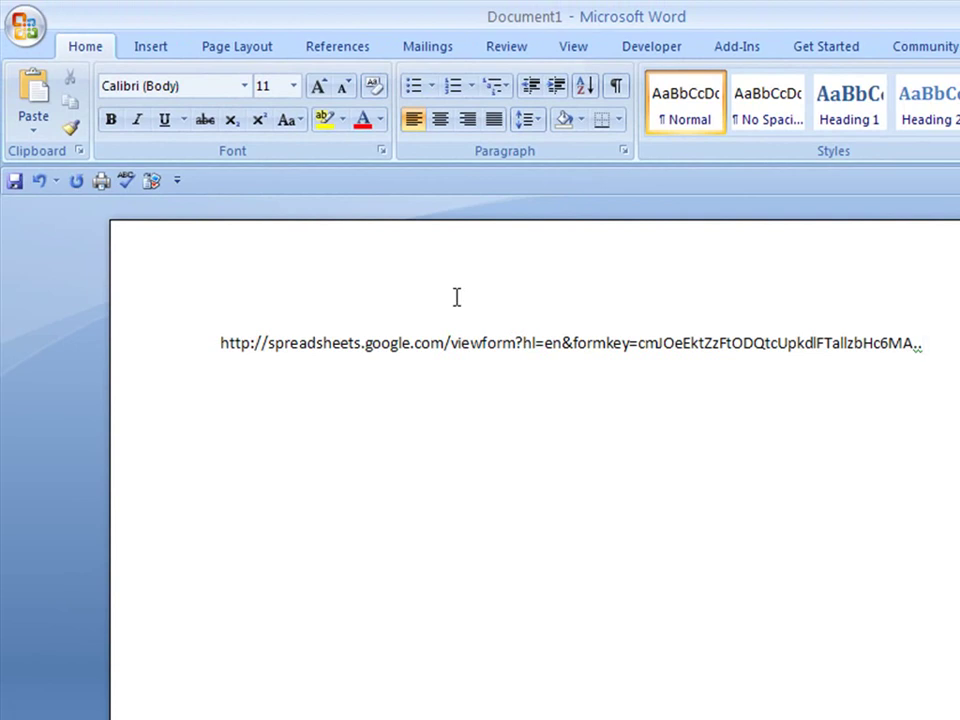
key(Return)
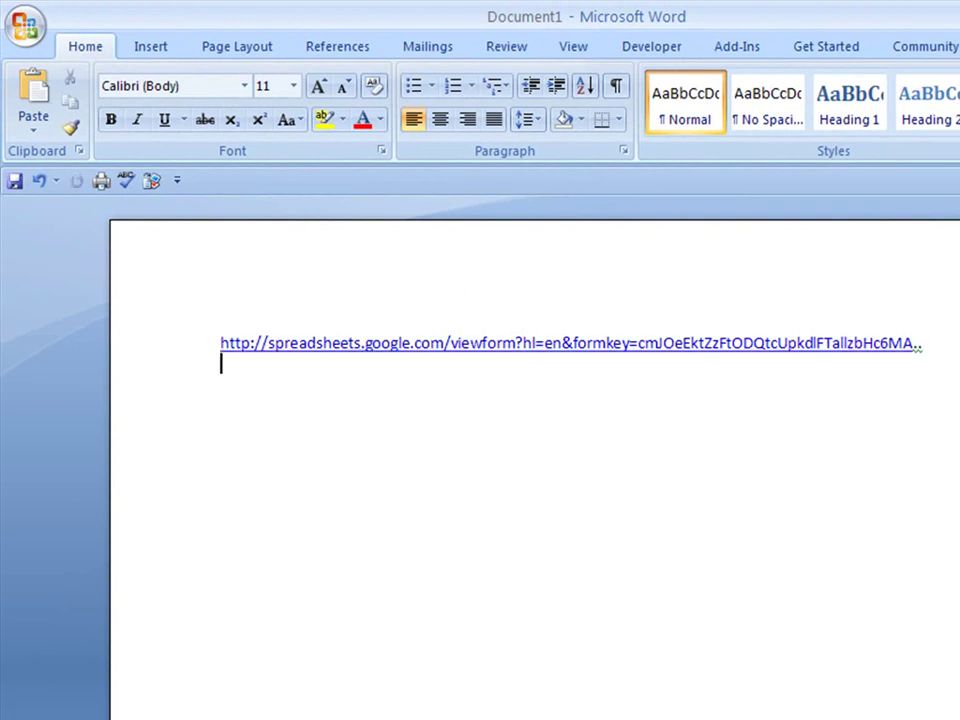
key(Return)
key(Return)
Step: Check the response spreadsheet, open Form > Edit form, then return to the Google Docs home page
key(alt+Tab)
key(alt+Tab)
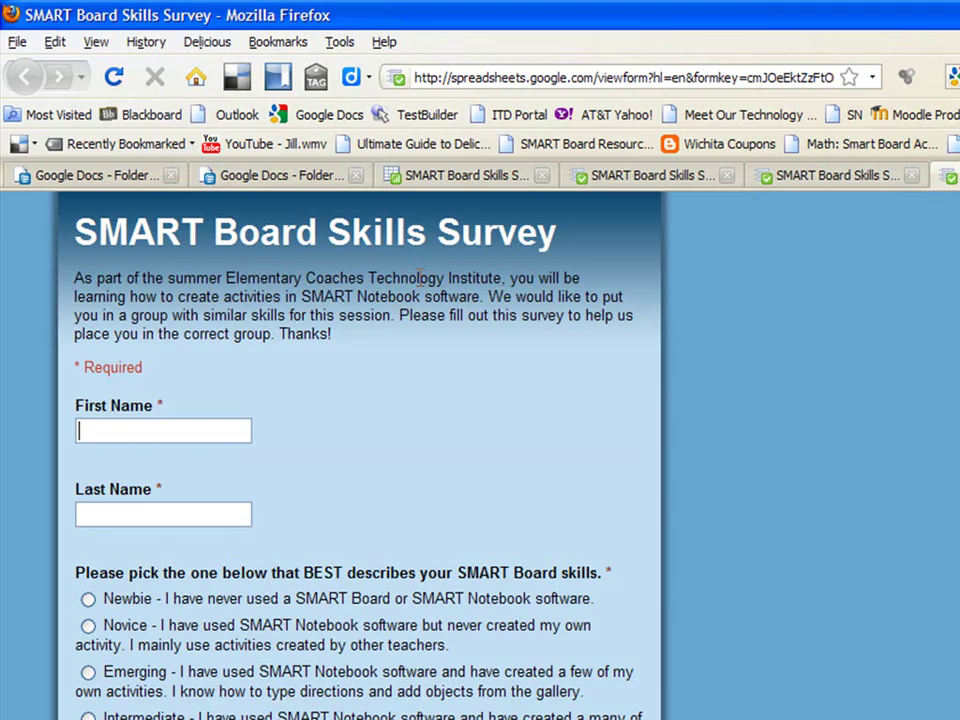
click(476, 180)
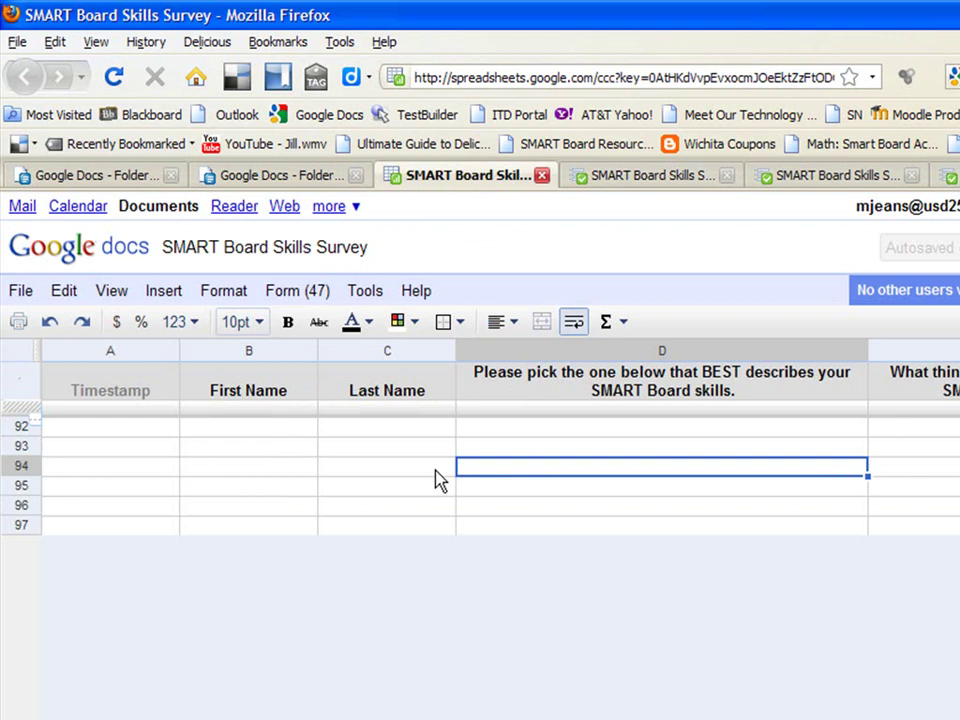
click(294, 298)
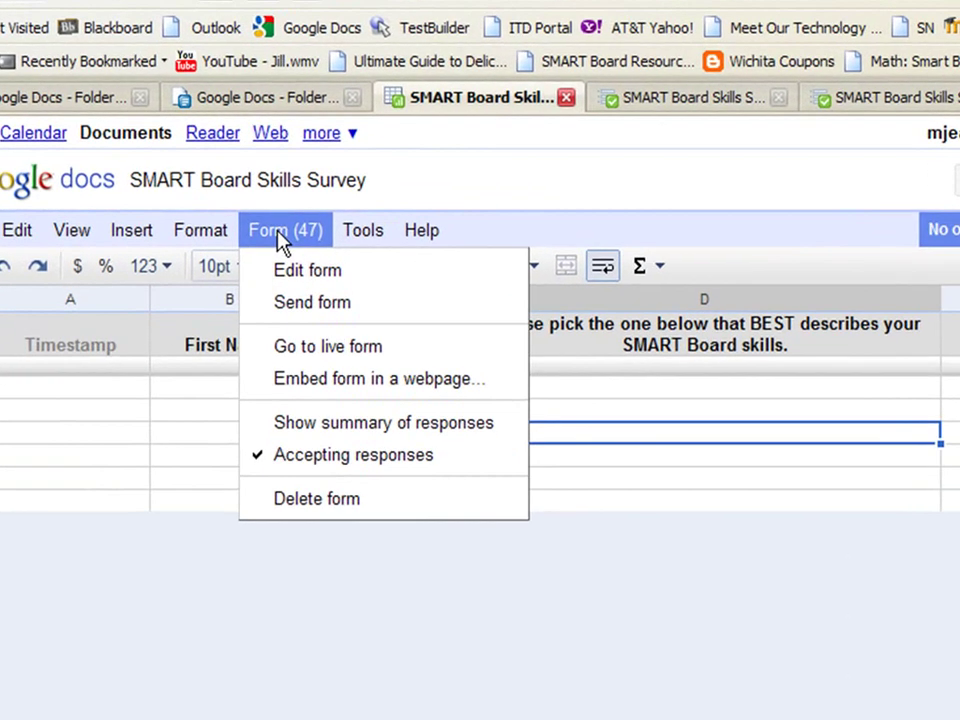
click(307, 270)
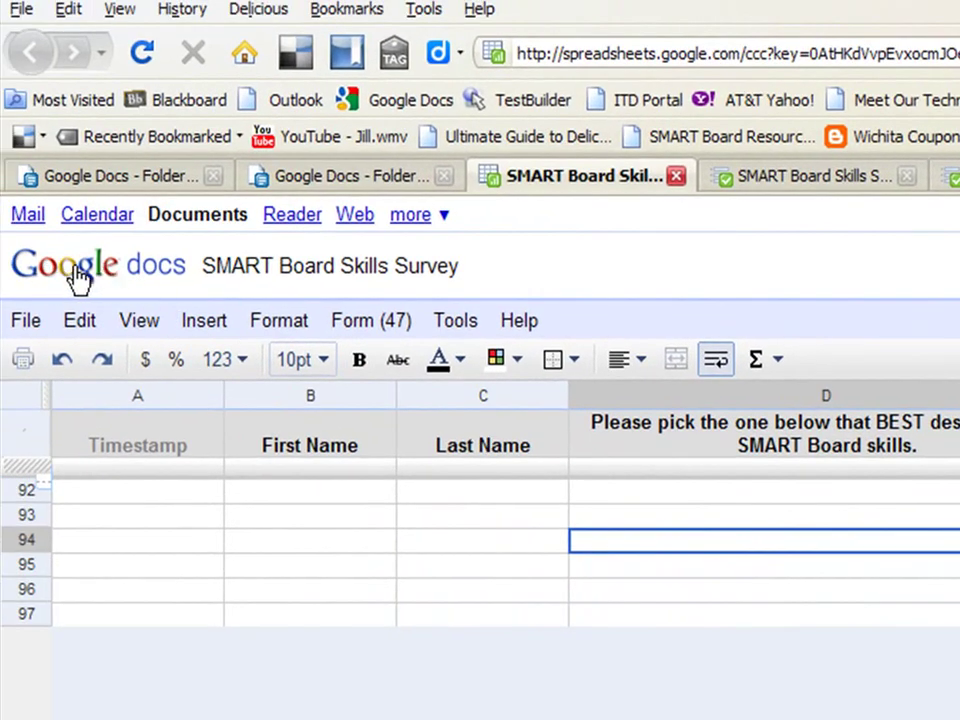
click(155, 278)
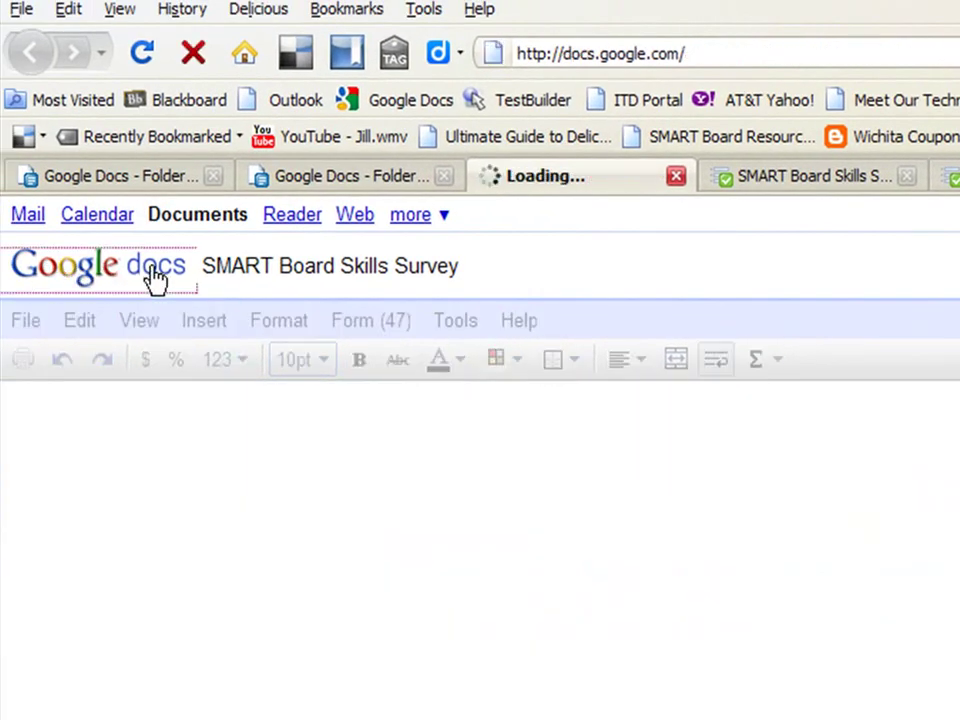